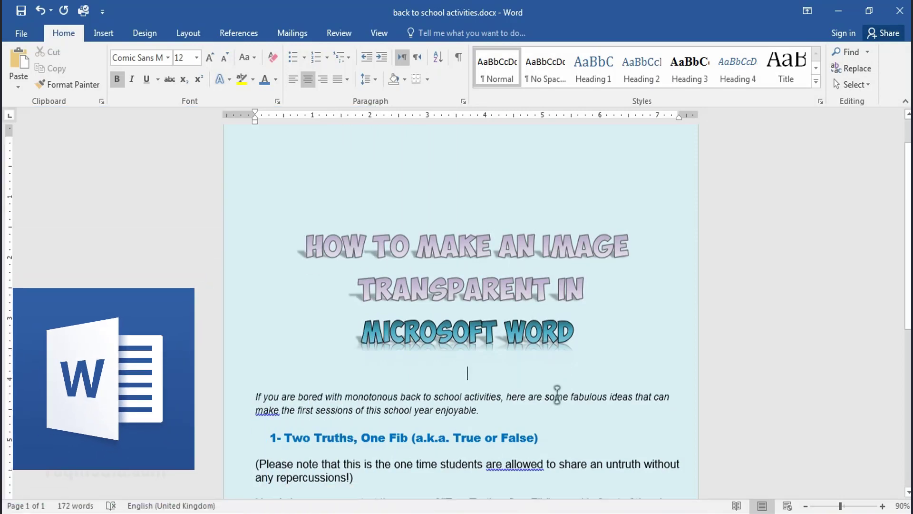
- Place the insertion point at the top of the page, above the WordArt title
{"action": "scroll", "coordinate": [557, 395], "scroll_direction": "down", "scroll_amount": 7}
{"action": "scroll", "coordinate": [557, 394], "scroll_direction": "up", "scroll_amount": 4}
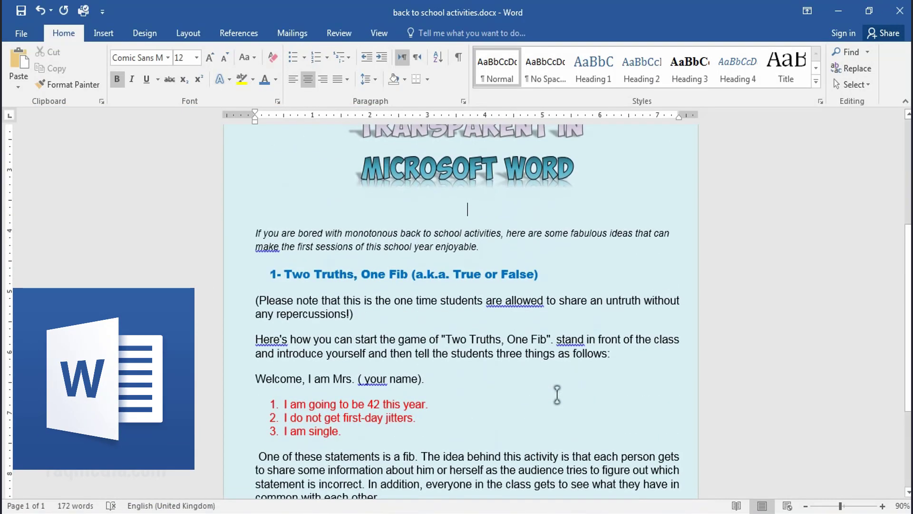
{"action": "scroll", "coordinate": [557, 394], "scroll_direction": "up", "scroll_amount": 1}
{"action": "scroll", "coordinate": [557, 394], "scroll_direction": "up", "scroll_amount": 1}
{"action": "scroll", "coordinate": [557, 394], "scroll_direction": "up", "scroll_amount": 2}
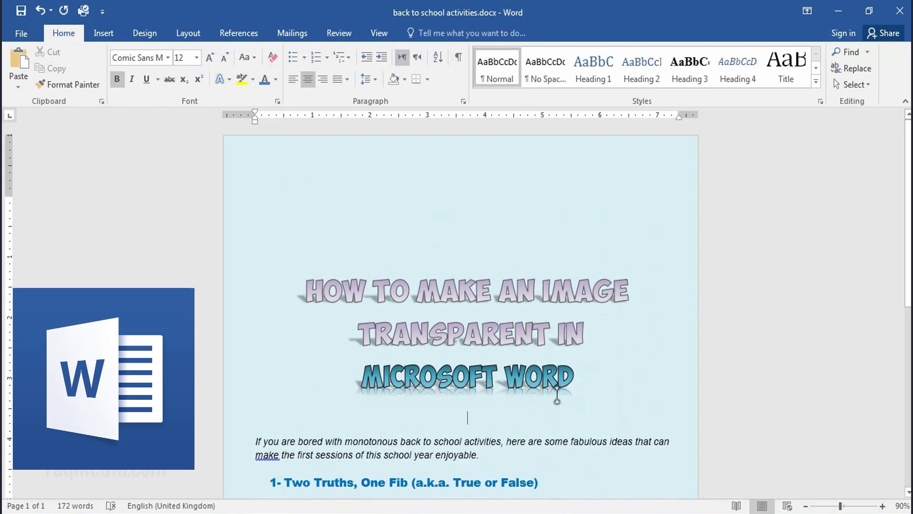
{"action": "scroll", "coordinate": [557, 395], "scroll_direction": "down", "scroll_amount": 1}
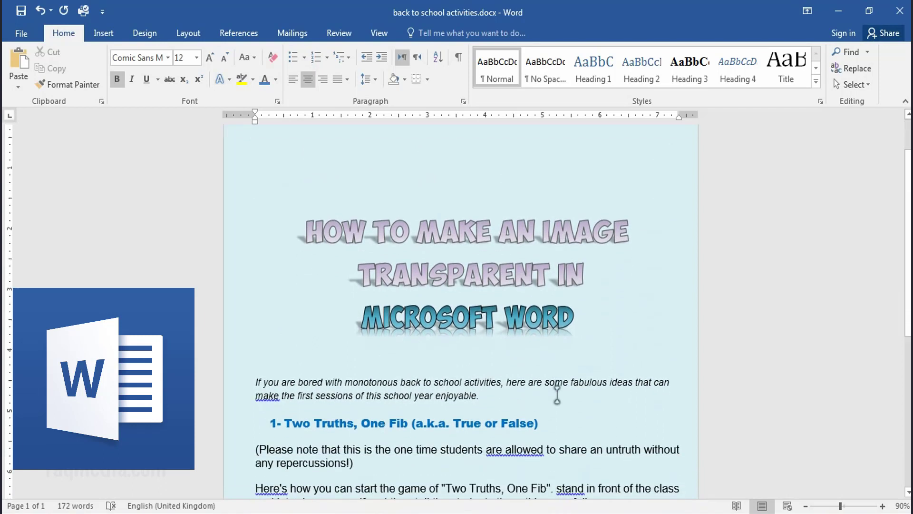
{"action": "scroll", "coordinate": [557, 394], "scroll_direction": "down", "scroll_amount": 1}
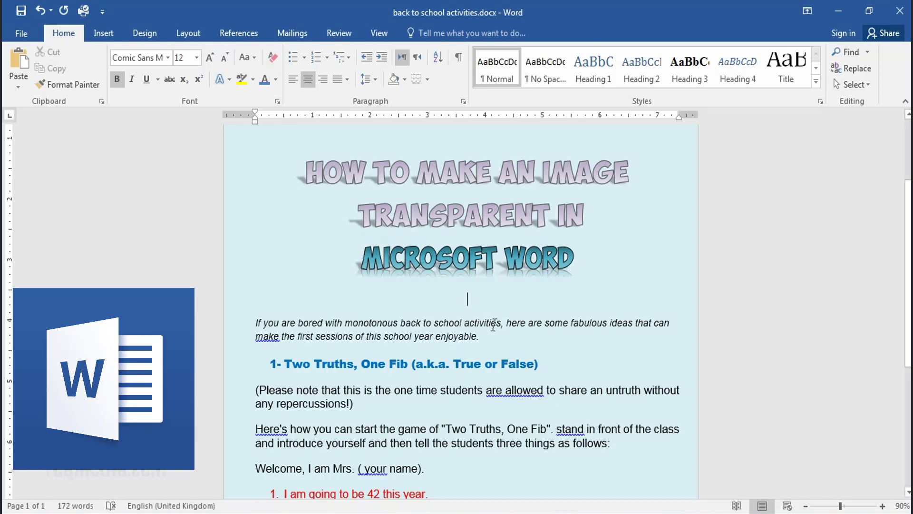
{"action": "scroll", "coordinate": [494, 325], "scroll_direction": "up", "scroll_amount": 3}
{"action": "left_click", "coordinate": [490, 209]}
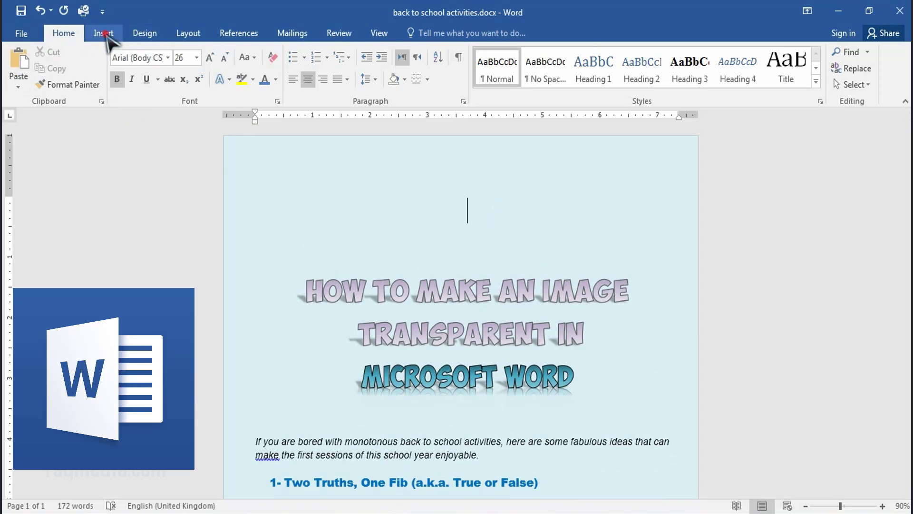
- Insert the rose-border picture sq.jpg from the Desktop
{"action": "left_click", "coordinate": [105, 36]}
{"action": "left_click", "coordinate": [125, 66]}
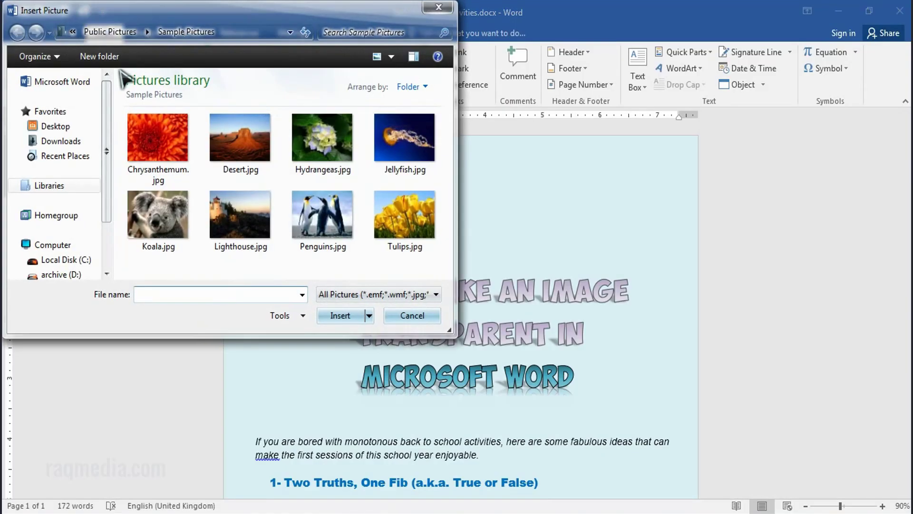
{"action": "left_click", "coordinate": [56, 126]}
{"action": "left_click", "coordinate": [223, 187]}
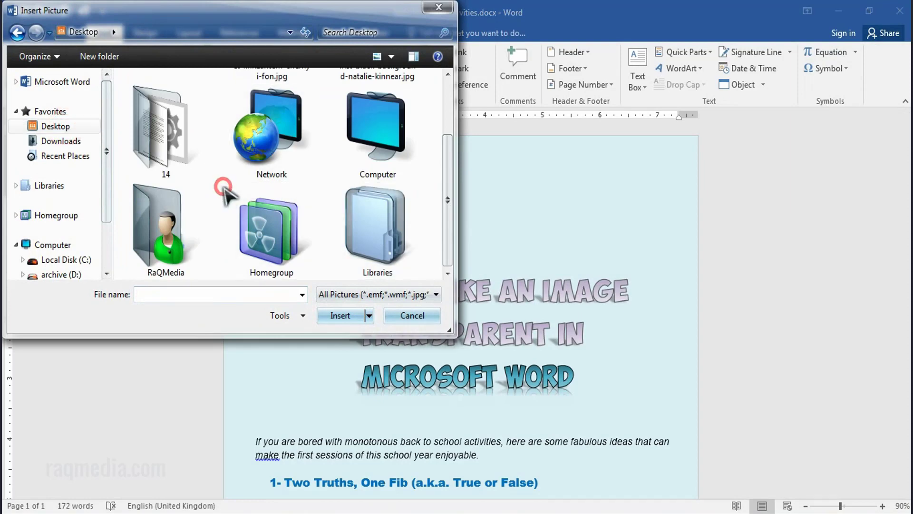
{"action": "scroll", "coordinate": [226, 191], "scroll_direction": "up", "scroll_amount": 2}
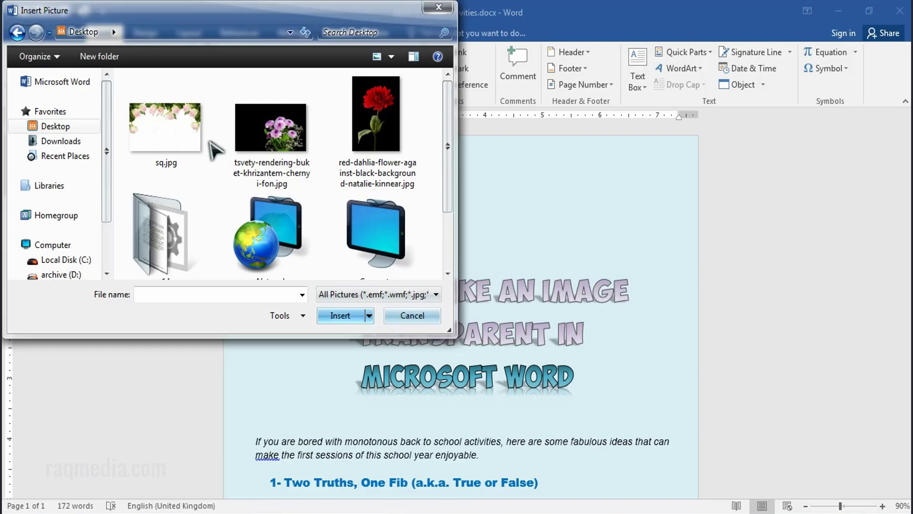
{"action": "double_click", "coordinate": [194, 141]}
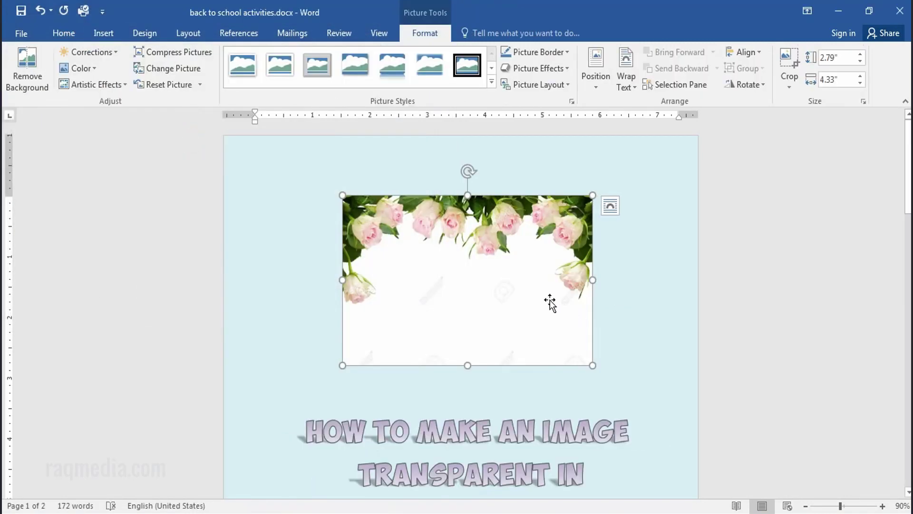
{"action": "left_click", "coordinate": [548, 299]}
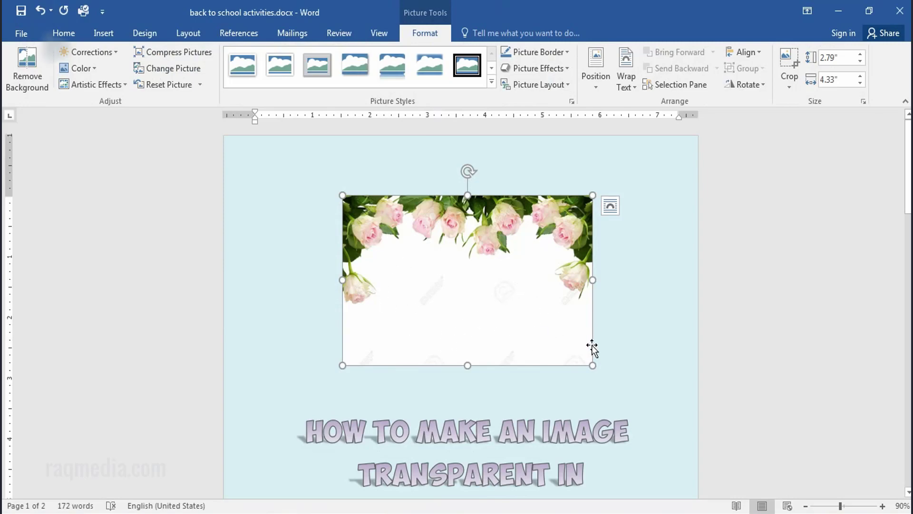
- Resize the rose picture to about 5.11 by 7.64 inches, spanning the page width
{"action": "left_click_drag", "start_coordinate": [592, 365], "coordinate": [702, 407]}
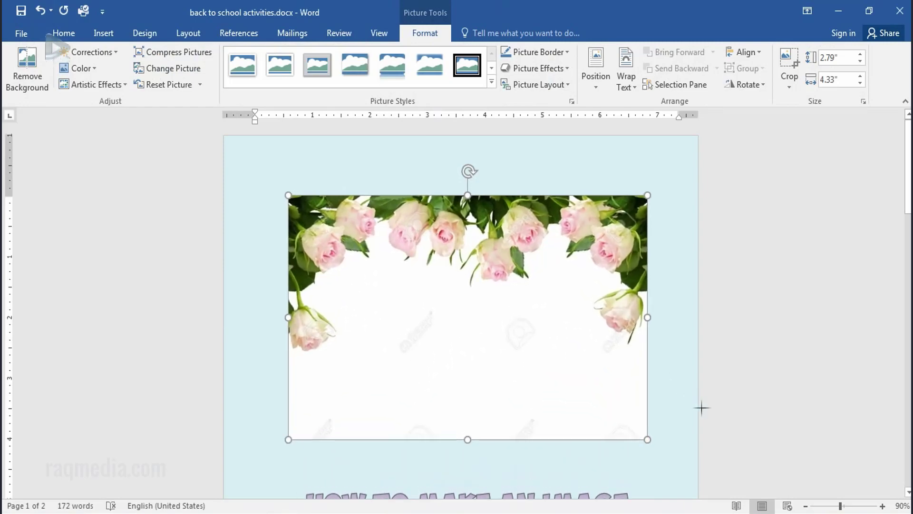
{"action": "scroll", "coordinate": [701, 408], "scroll_direction": "down", "scroll_amount": 2}
{"action": "scroll", "coordinate": [634, 310], "scroll_direction": "up", "scroll_amount": 3}
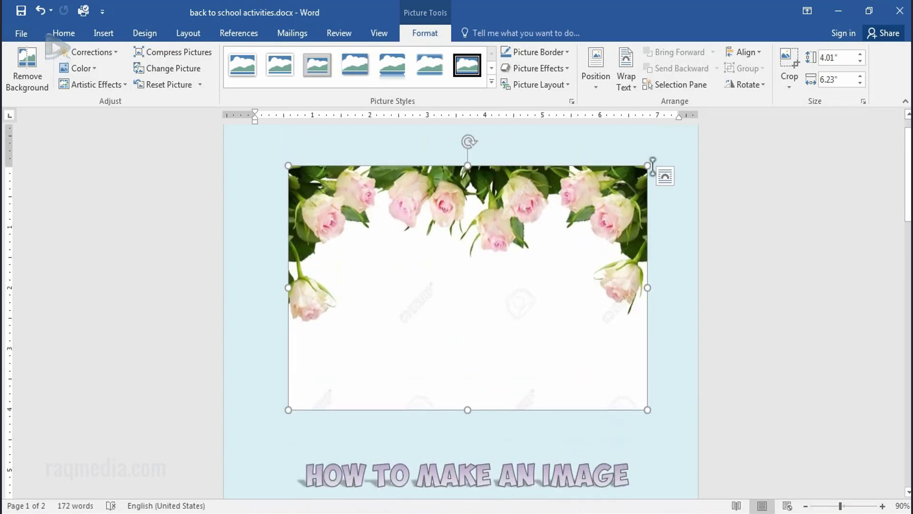
{"action": "left_click_drag", "start_coordinate": [647, 164], "coordinate": [712, 137]}
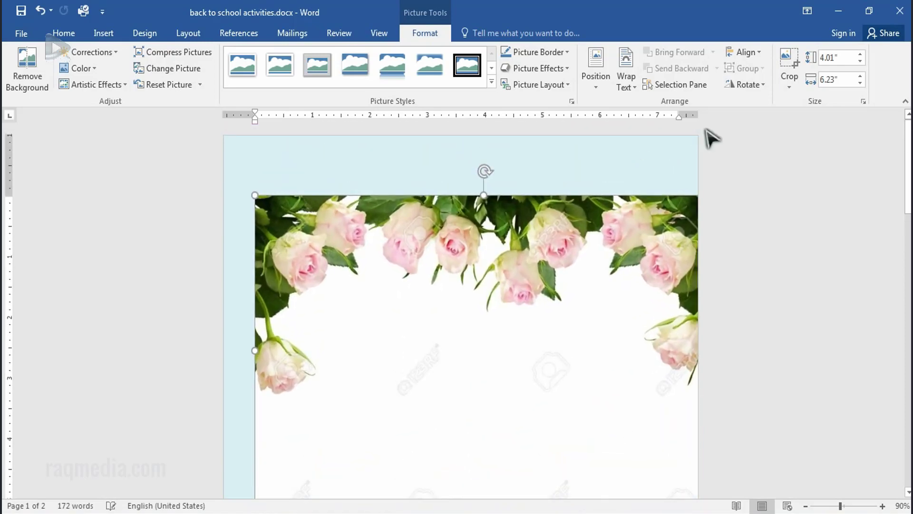
{"action": "scroll", "coordinate": [666, 316], "scroll_direction": "down", "scroll_amount": 3}
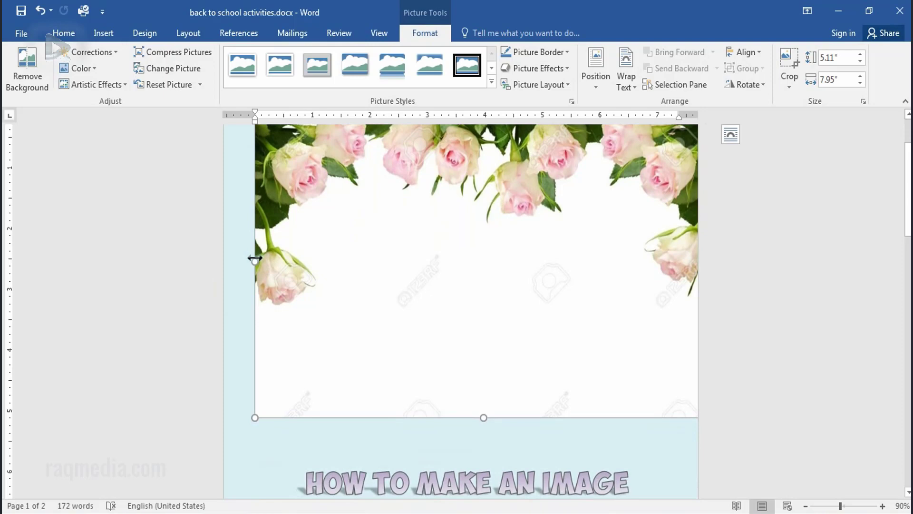
{"action": "left_click", "coordinate": [251, 258]}
{"action": "mouse_move", "coordinate": [250, 257]}
{"action": "left_mouse_down"}
{"action": "mouse_move", "coordinate": [283, 250]}
{"action": "mouse_move", "coordinate": [274, 247]}
{"action": "left_mouse_up"}
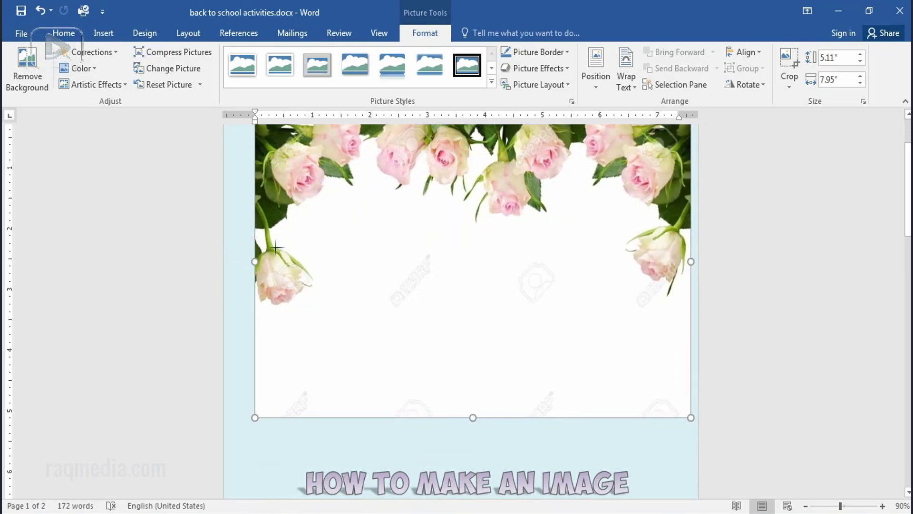
{"action": "scroll", "coordinate": [405, 333], "scroll_direction": "up", "scroll_amount": 1}
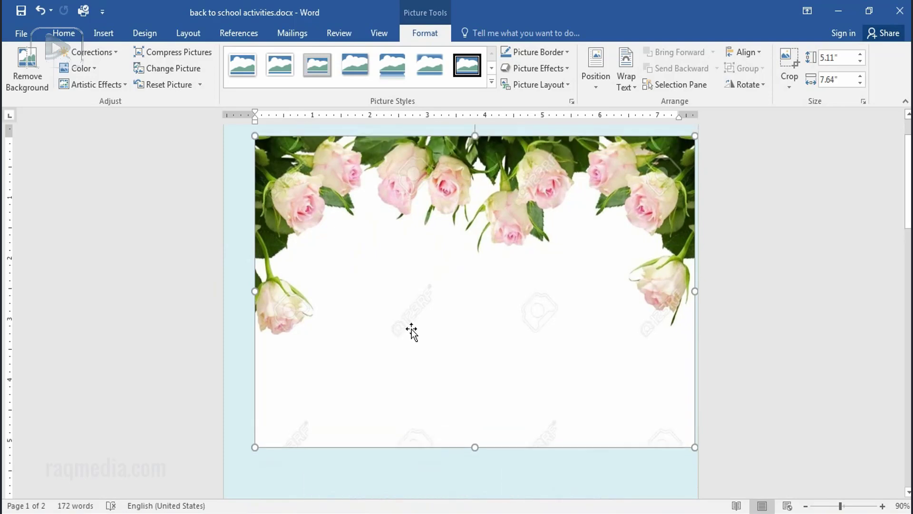
{"action": "scroll", "coordinate": [454, 325], "scroll_direction": "up", "scroll_amount": 2}
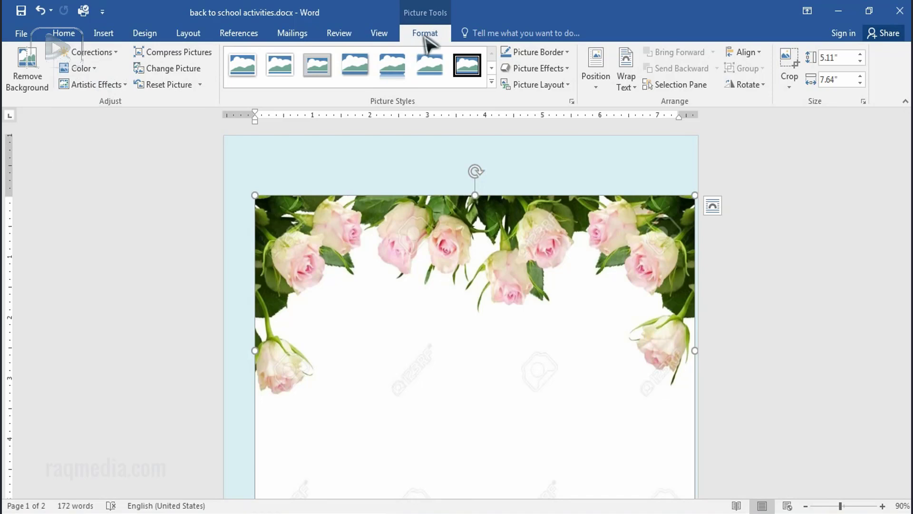
- Set the rose picture's white background as its transparent colour
{"action": "left_click", "coordinate": [97, 71]}
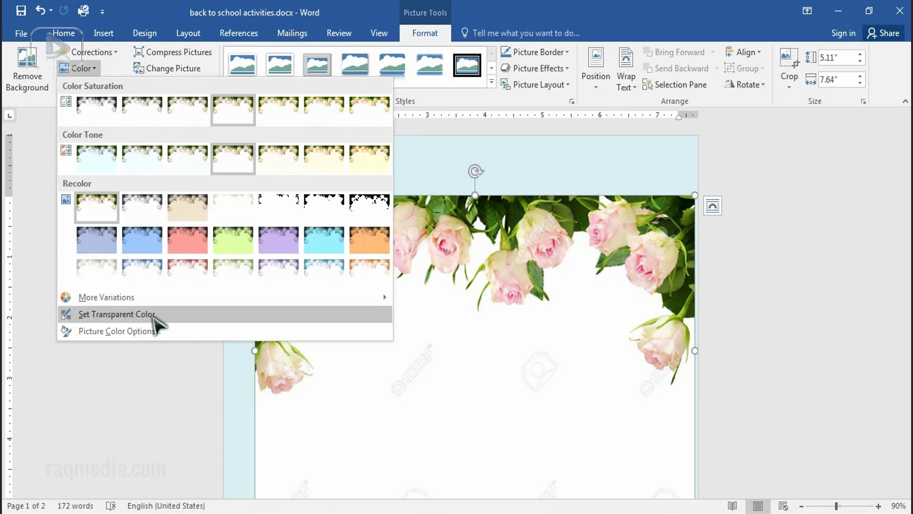
{"action": "left_click", "coordinate": [188, 315]}
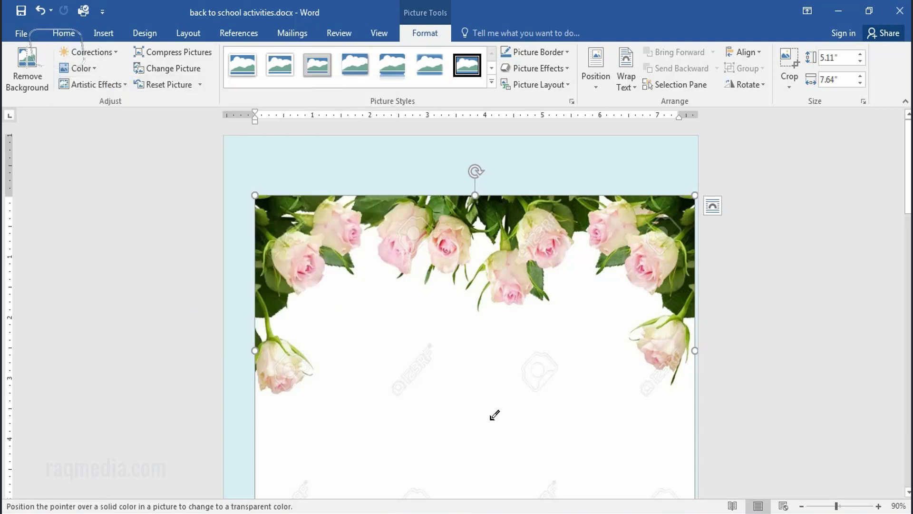
{"action": "left_click", "coordinate": [488, 419]}
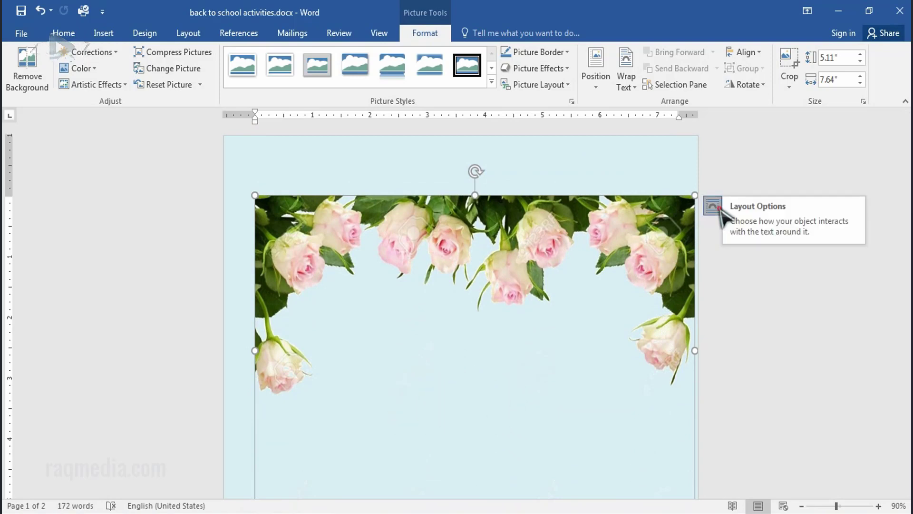
- Wrap the rose picture behind text and move it up to the page's top edge
{"action": "left_click", "coordinate": [713, 205]}
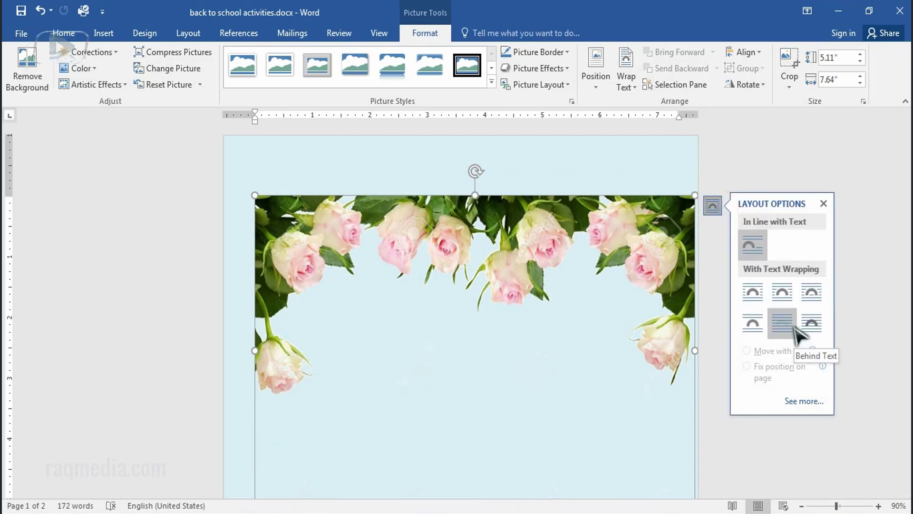
{"action": "left_click", "coordinate": [792, 322]}
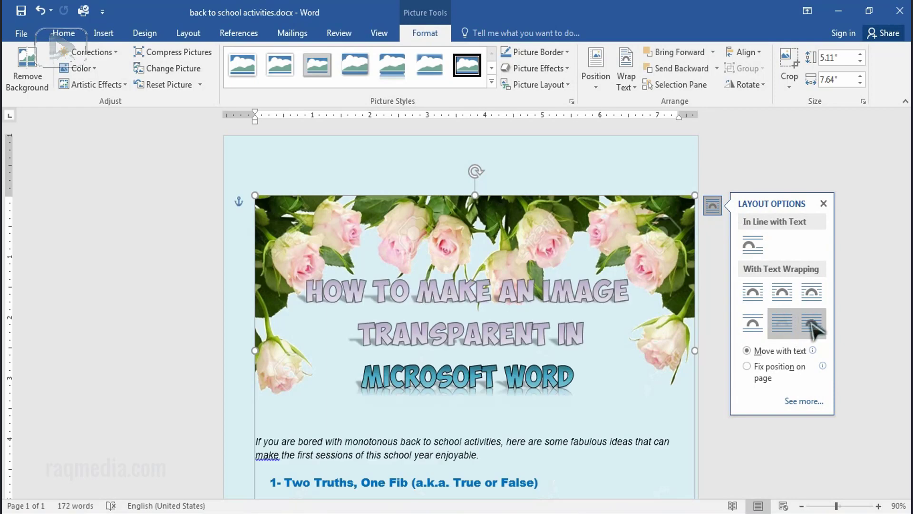
{"action": "left_click_drag", "start_coordinate": [590, 233], "coordinate": [598, 172]}
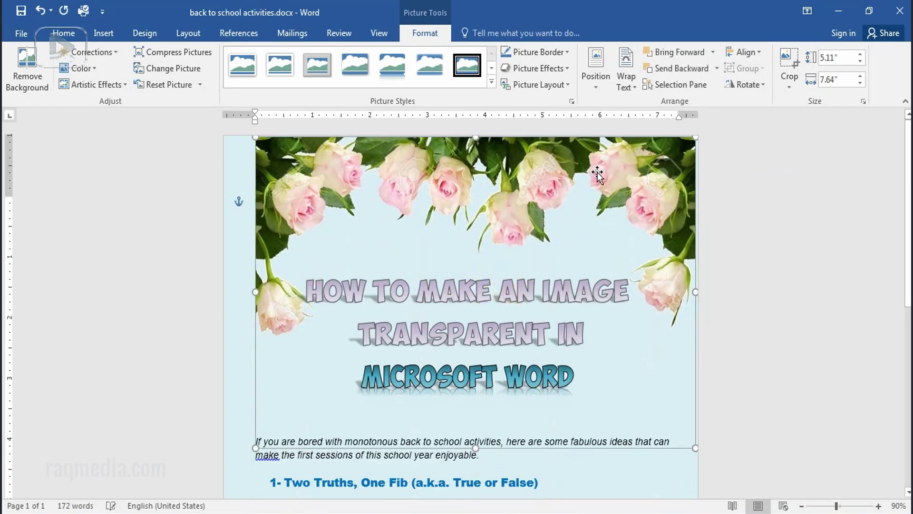
{"action": "key", "text": "Up"}
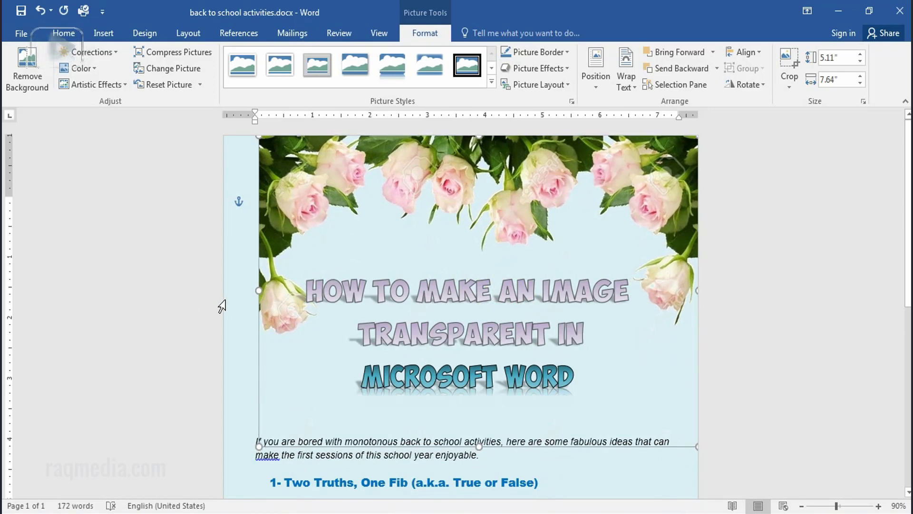
- Stretch the rose picture's left side to the page edge, then deselect it
{"action": "left_click_drag", "start_coordinate": [259, 290], "coordinate": [216, 284]}
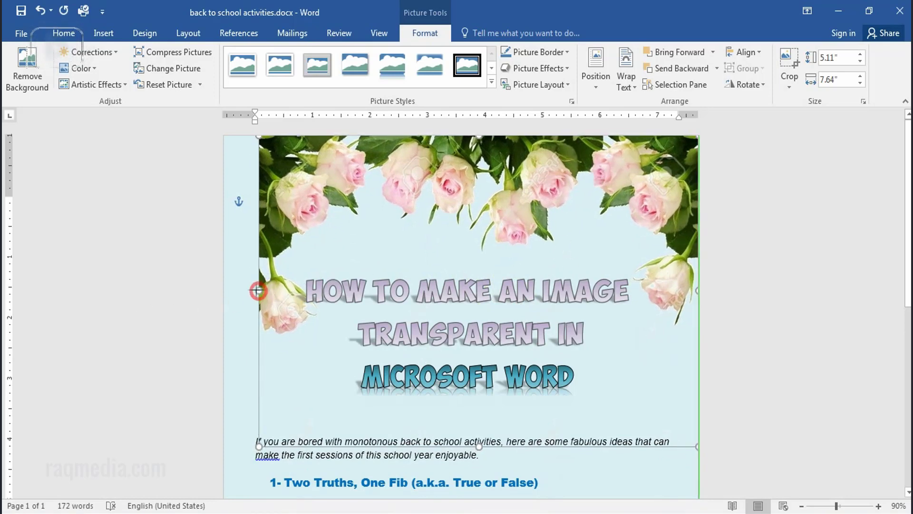
{"action": "left_click", "coordinate": [211, 291]}
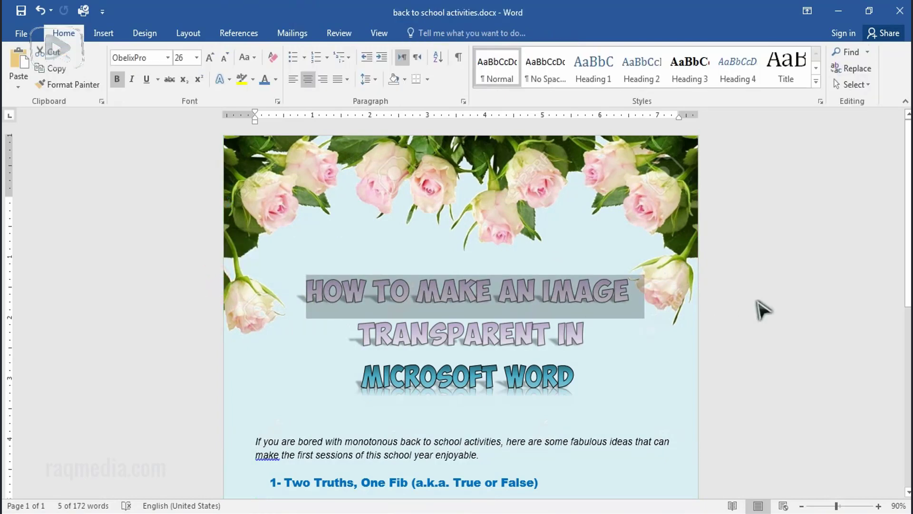
{"action": "left_click", "coordinate": [618, 252]}
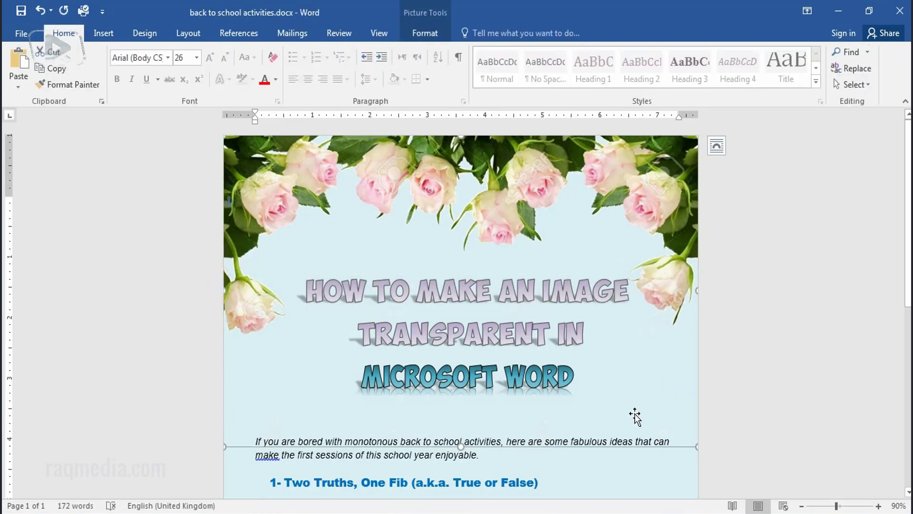
{"action": "scroll", "coordinate": [743, 345], "scroll_direction": "down", "scroll_amount": 5}
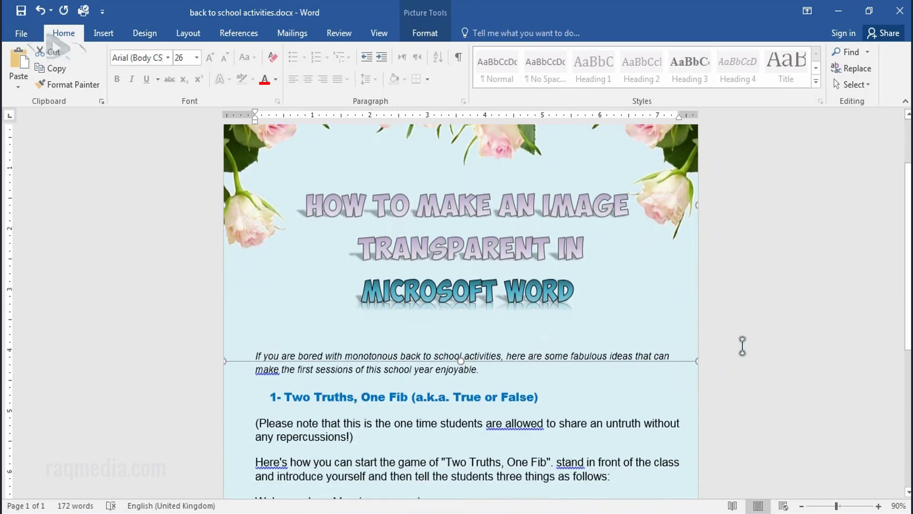
{"action": "left_click", "coordinate": [590, 373]}
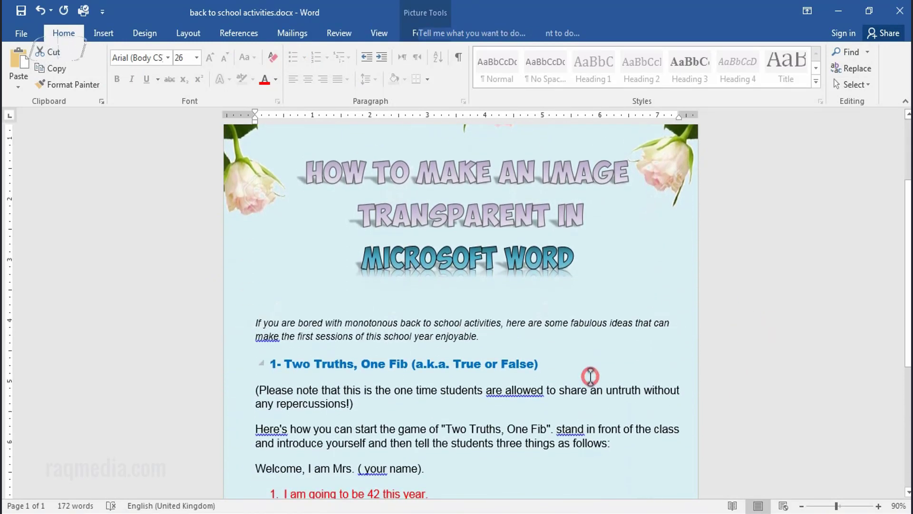
- Insert the purple tsvety bouquet picture after the last paragraph
{"action": "scroll", "coordinate": [564, 373], "scroll_direction": "down", "scroll_amount": 10}
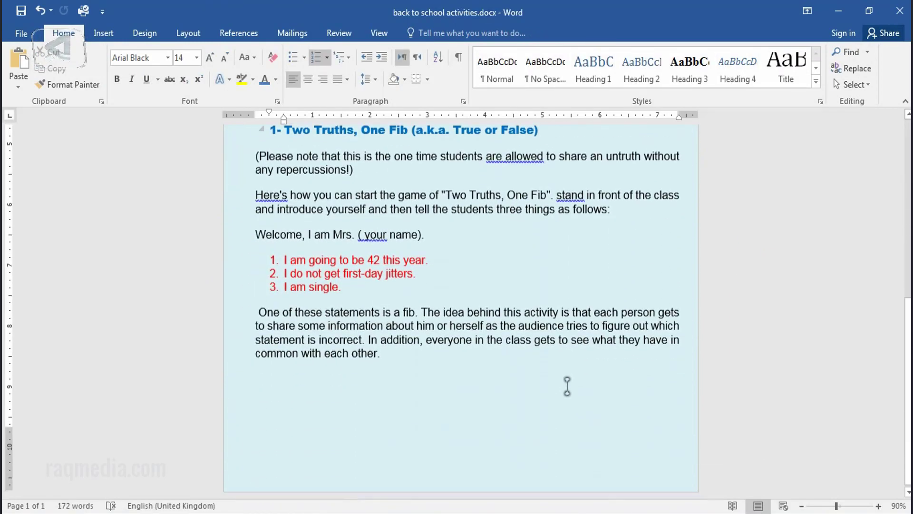
{"action": "left_click", "coordinate": [417, 374]}
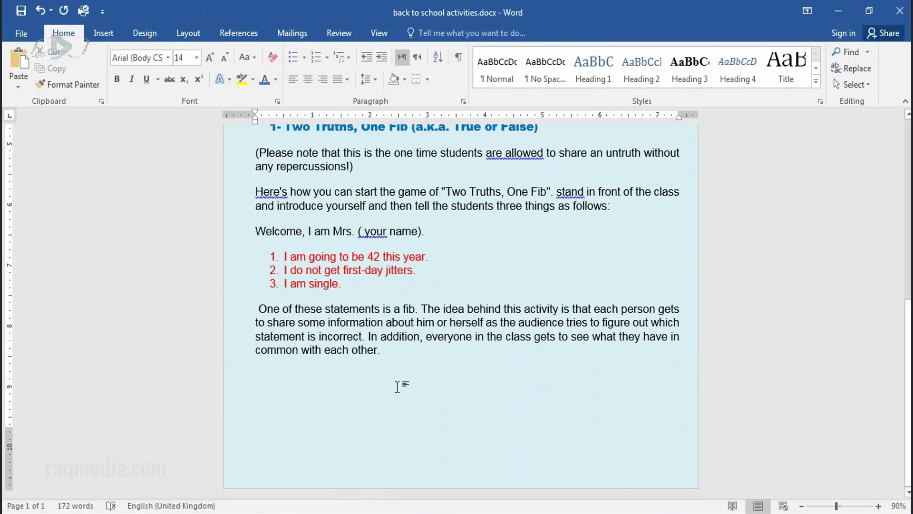
{"action": "left_click", "coordinate": [106, 33]}
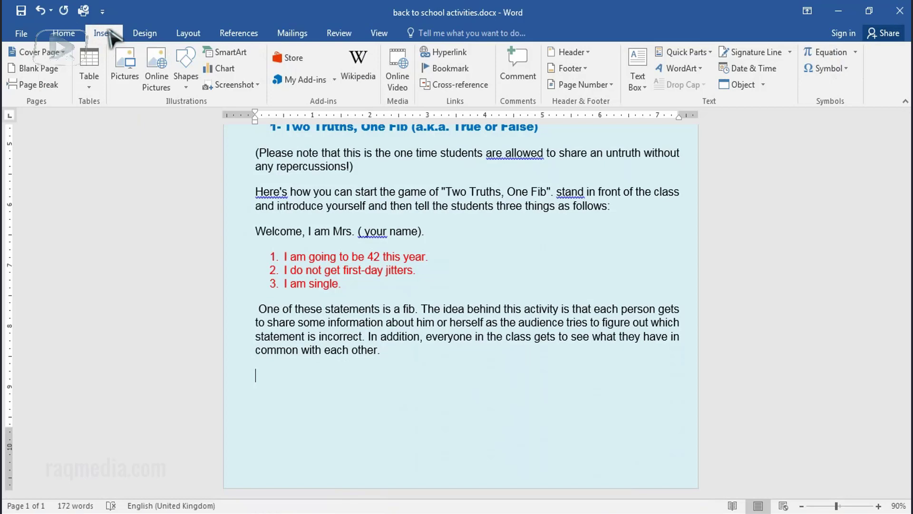
{"action": "left_click", "coordinate": [125, 69]}
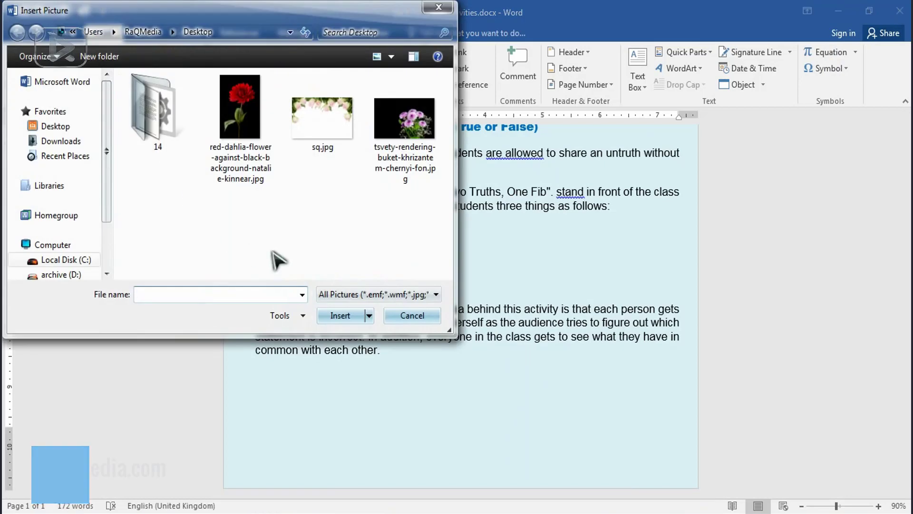
{"action": "double_click", "coordinate": [404, 116]}
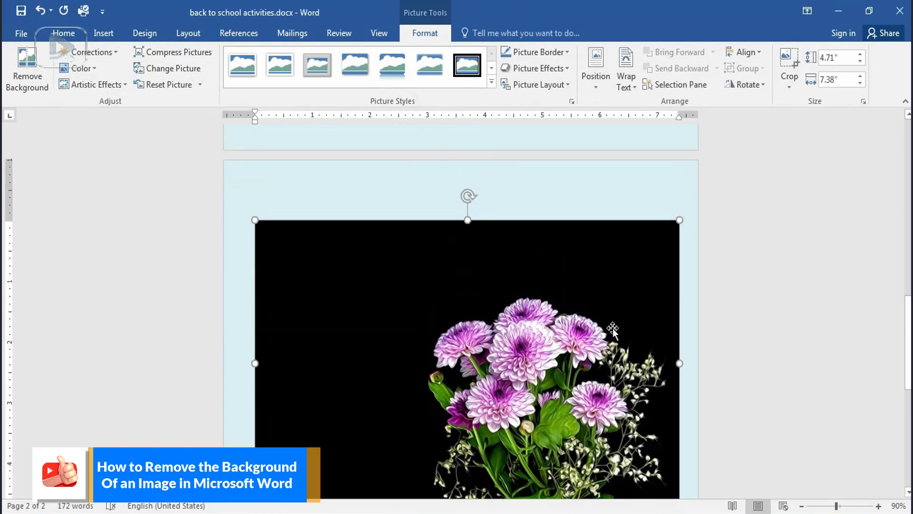
- Widen the bouquet picture slightly to about 4.71 by 7.58 inches
{"action": "scroll", "coordinate": [612, 329], "scroll_direction": "up", "scroll_amount": 1}
{"action": "scroll", "coordinate": [608, 347], "scroll_direction": "down", "scroll_amount": 3}
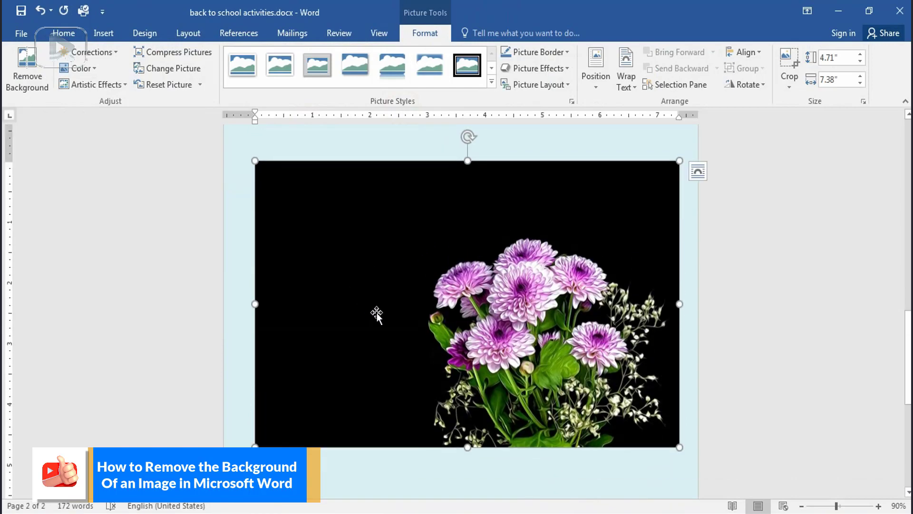
{"action": "left_click_drag", "start_coordinate": [254, 304], "coordinate": [245, 302]}
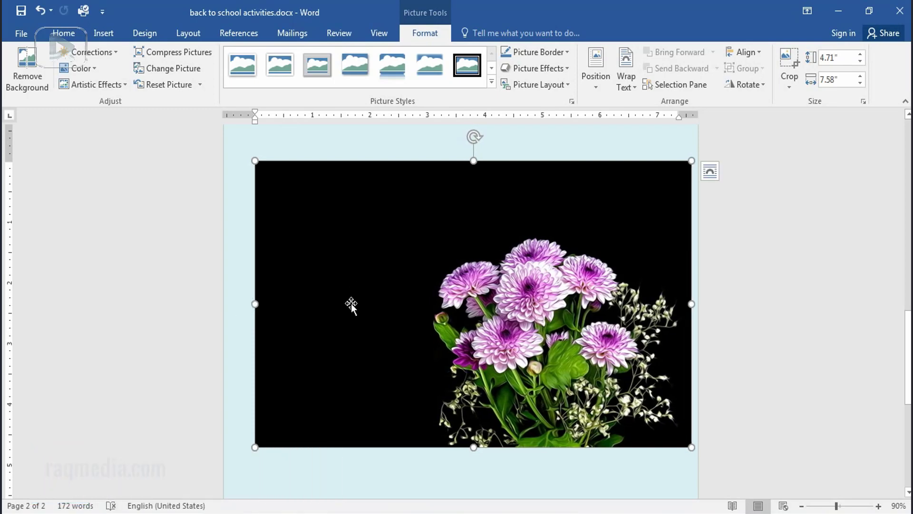
{"action": "scroll", "coordinate": [351, 305], "scroll_direction": "up", "scroll_amount": 2}
{"action": "scroll", "coordinate": [351, 305], "scroll_direction": "up", "scroll_amount": 1}
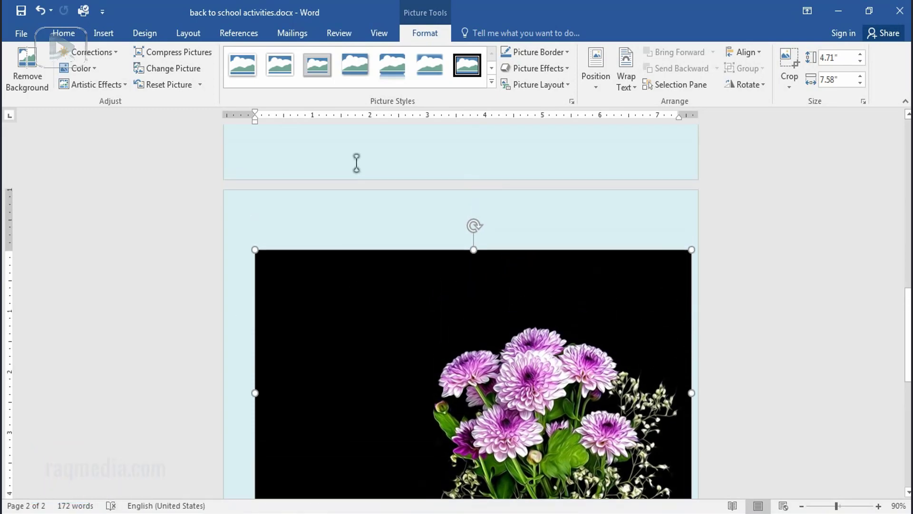
- Make the bouquet picture's black background transparent
{"action": "left_click", "coordinate": [93, 68]}
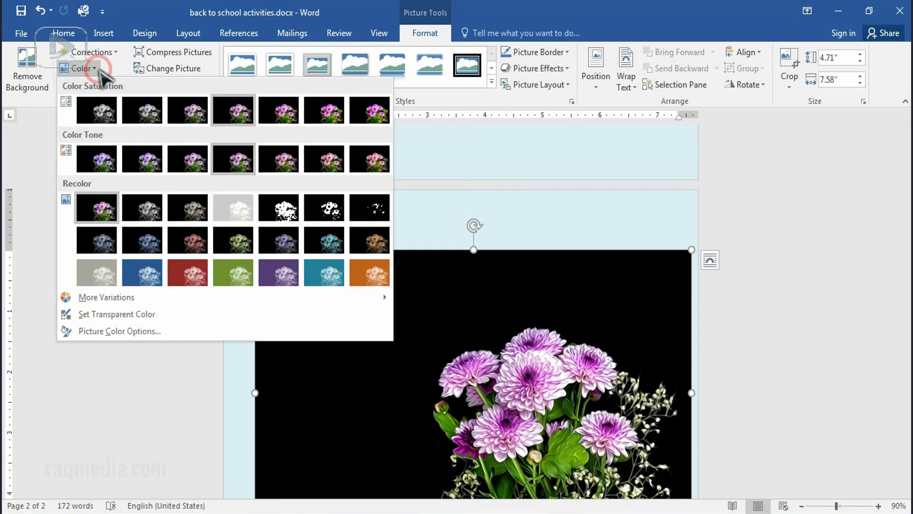
{"action": "left_click", "coordinate": [151, 315]}
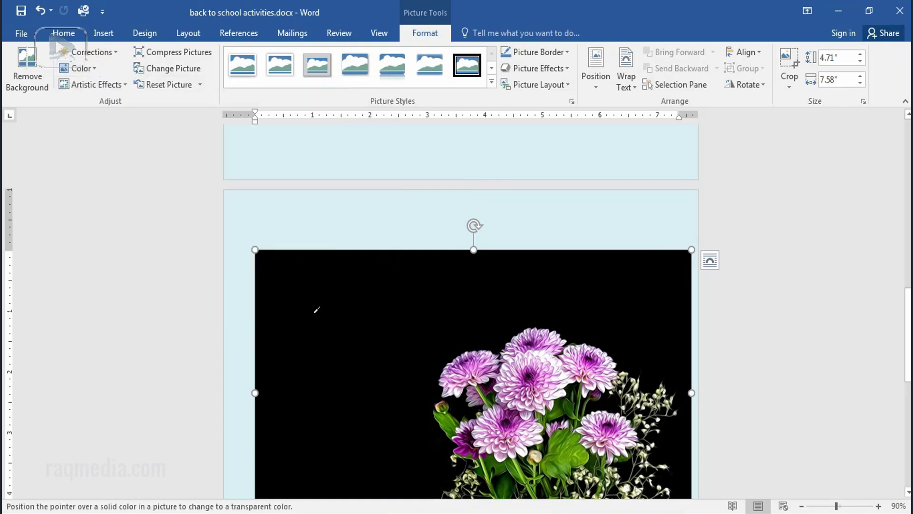
{"action": "left_click", "coordinate": [393, 327]}
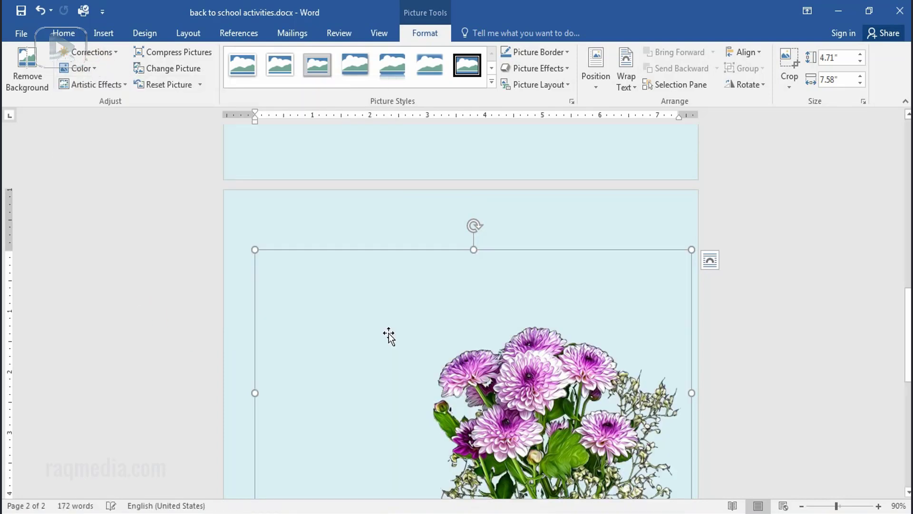
{"action": "scroll", "coordinate": [389, 333], "scroll_direction": "down", "scroll_amount": 2}
{"action": "scroll", "coordinate": [389, 333], "scroll_direction": "down", "scroll_amount": 3}
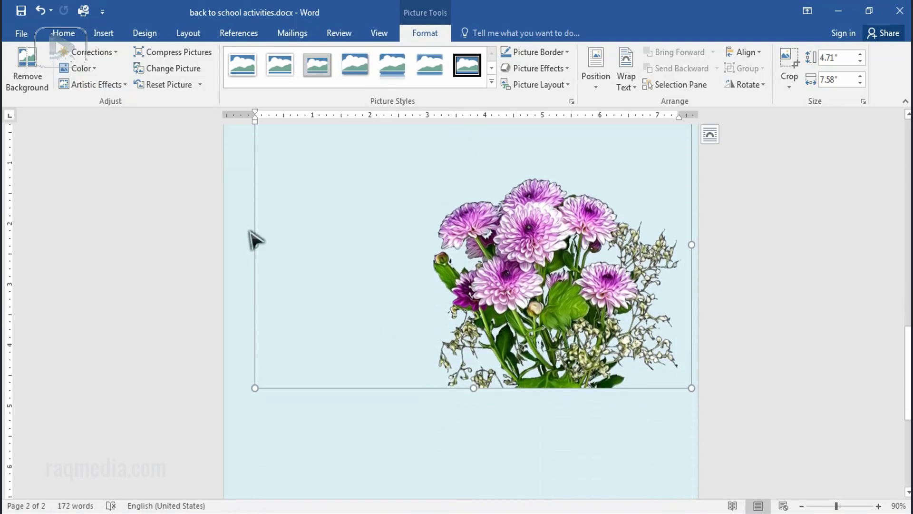
{"action": "scroll", "coordinate": [751, 266], "scroll_direction": "up", "scroll_amount": 1}
{"action": "scroll", "coordinate": [751, 267], "scroll_direction": "up", "scroll_amount": 1}
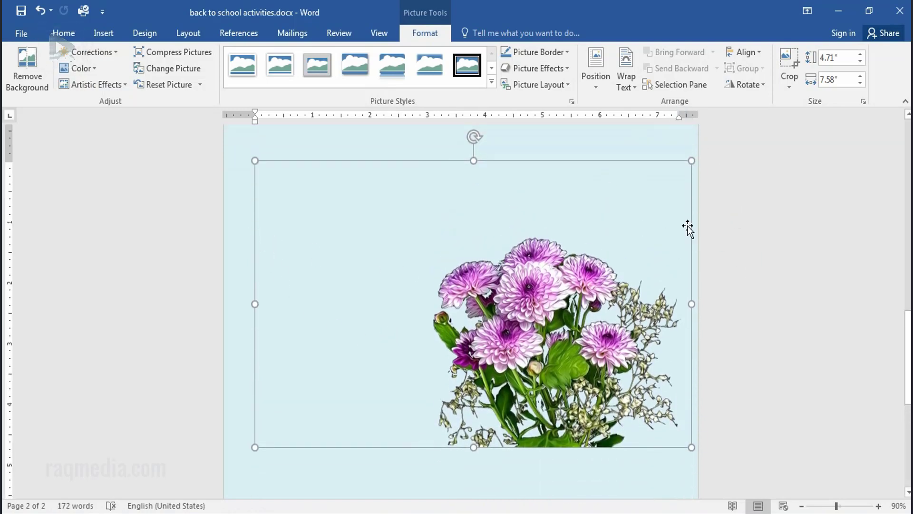
{"action": "left_click", "coordinate": [710, 171]}
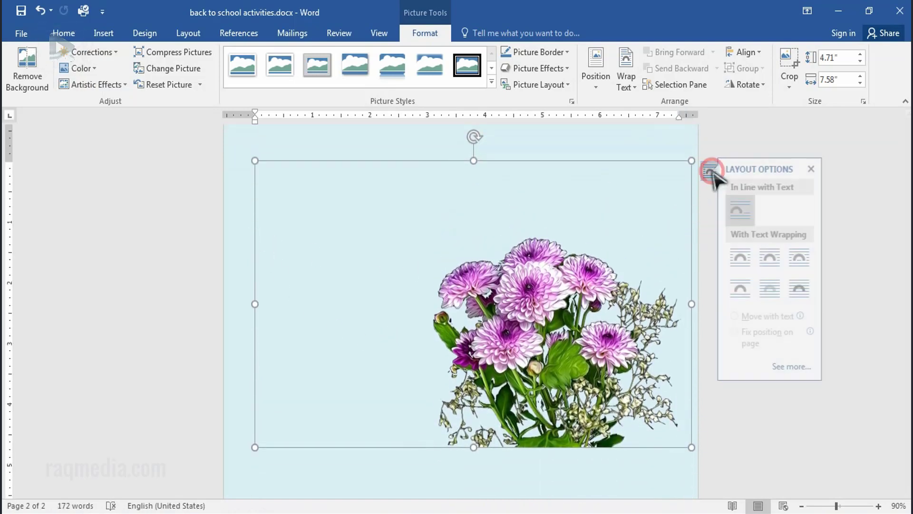
- Put the bouquet behind text and move it toward the bottom of the page
{"action": "left_click", "coordinate": [780, 288]}
{"action": "scroll", "coordinate": [738, 408], "scroll_direction": "up", "scroll_amount": 4}
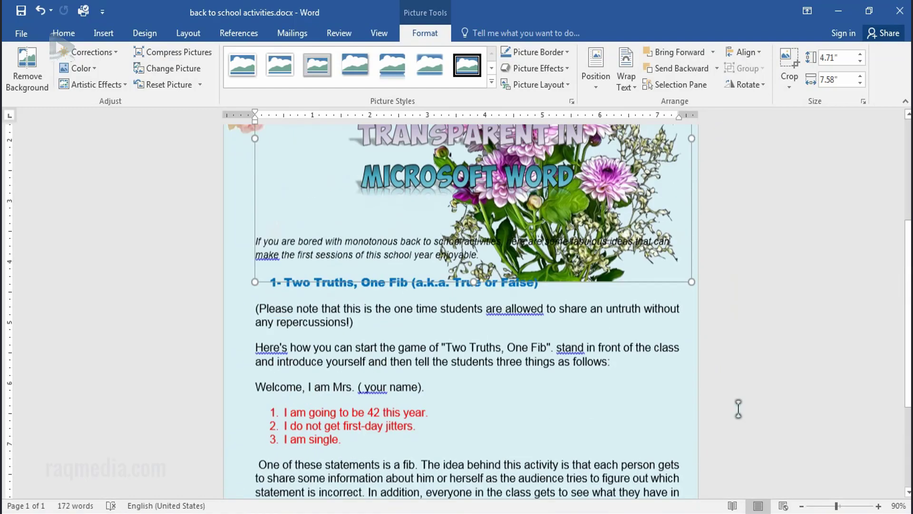
{"action": "scroll", "coordinate": [739, 408], "scroll_direction": "up", "scroll_amount": 2}
{"action": "left_click_drag", "start_coordinate": [656, 461], "coordinate": [609, 464]}
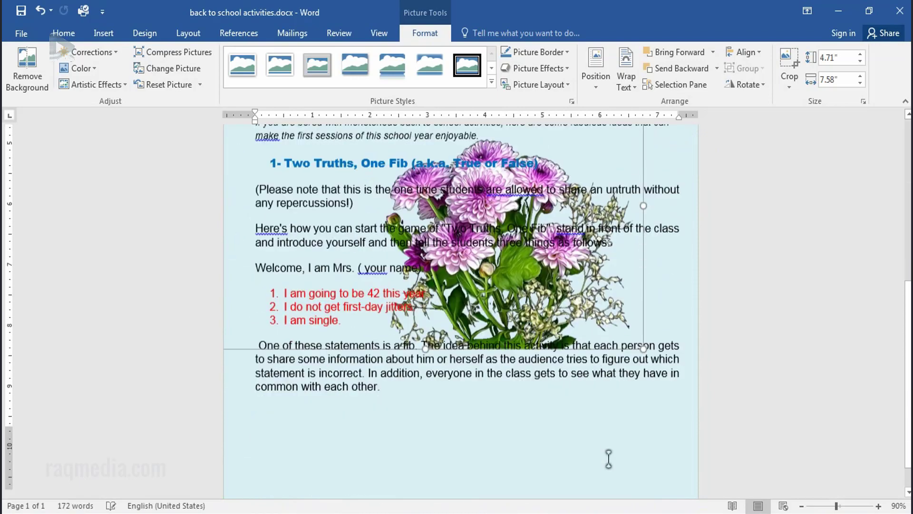
{"action": "left_click_drag", "start_coordinate": [609, 464], "coordinate": [629, 427]}
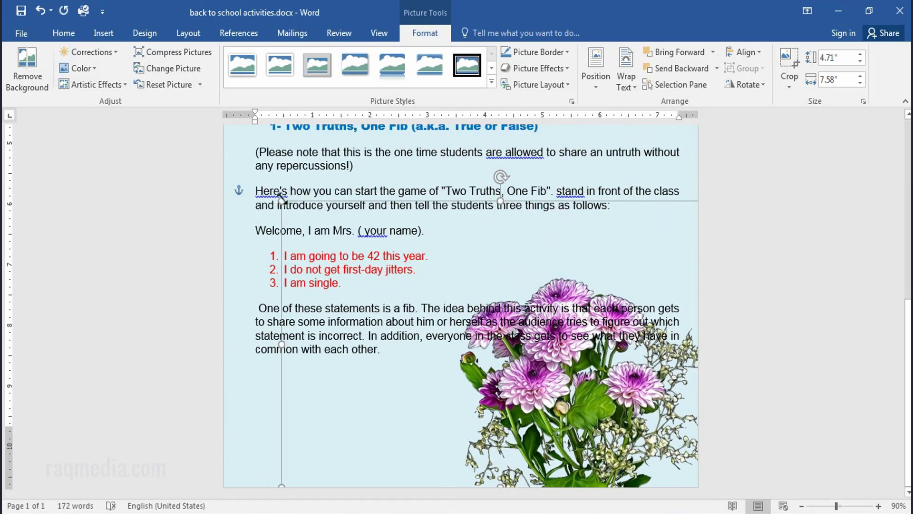
{"action": "left_click_drag", "start_coordinate": [282, 198], "coordinate": [530, 342]}
- Resize the bouquet to about 2.38 by 3.84 inches in the bottom-right corner
{"action": "left_click_drag", "start_coordinate": [653, 406], "coordinate": [618, 408]}
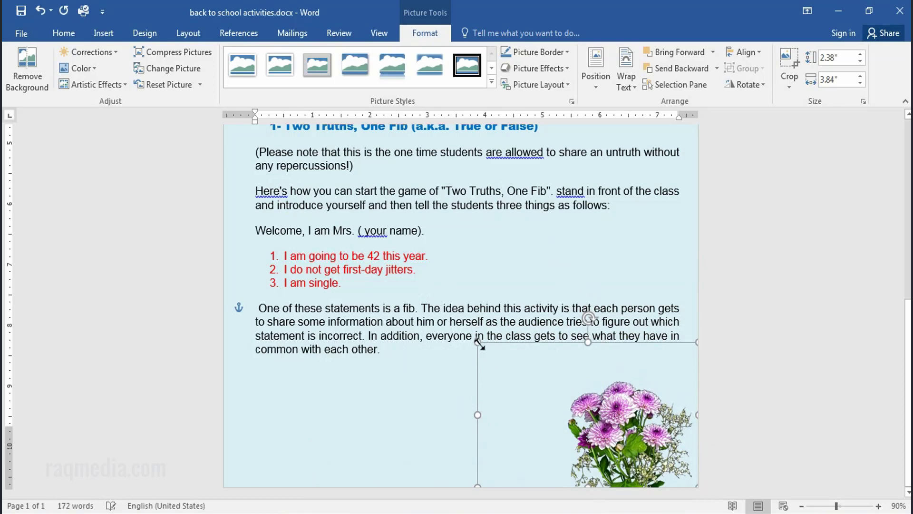
{"action": "left_click_drag", "start_coordinate": [478, 342], "coordinate": [411, 308]}
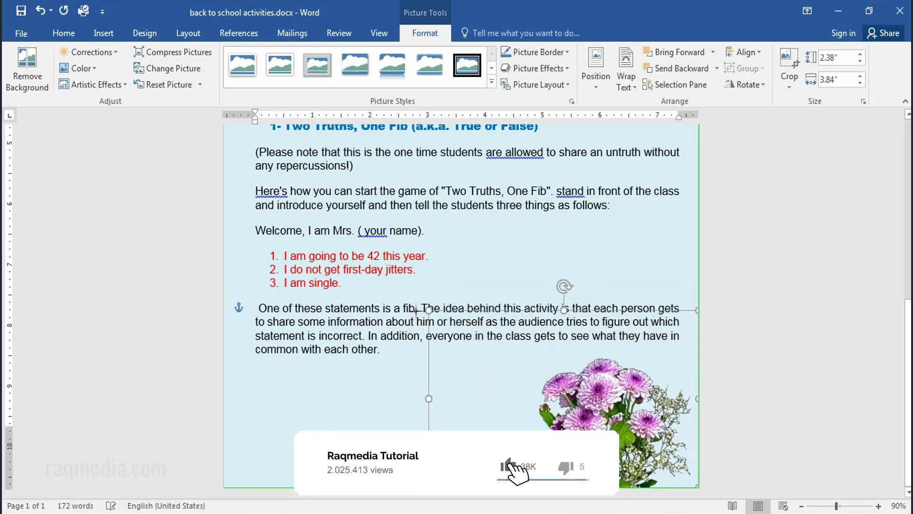
{"action": "left_click", "coordinate": [575, 376]}
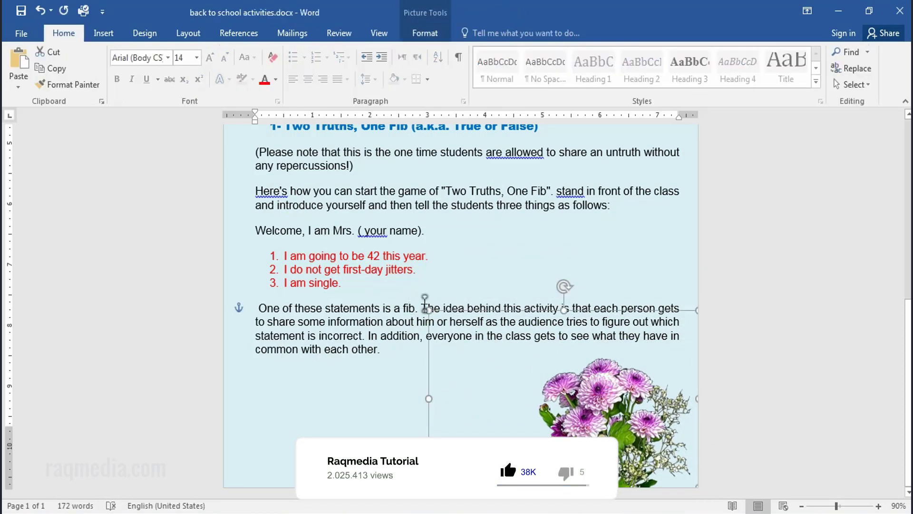
{"action": "left_click_drag", "start_coordinate": [417, 308], "coordinate": [409, 292]}
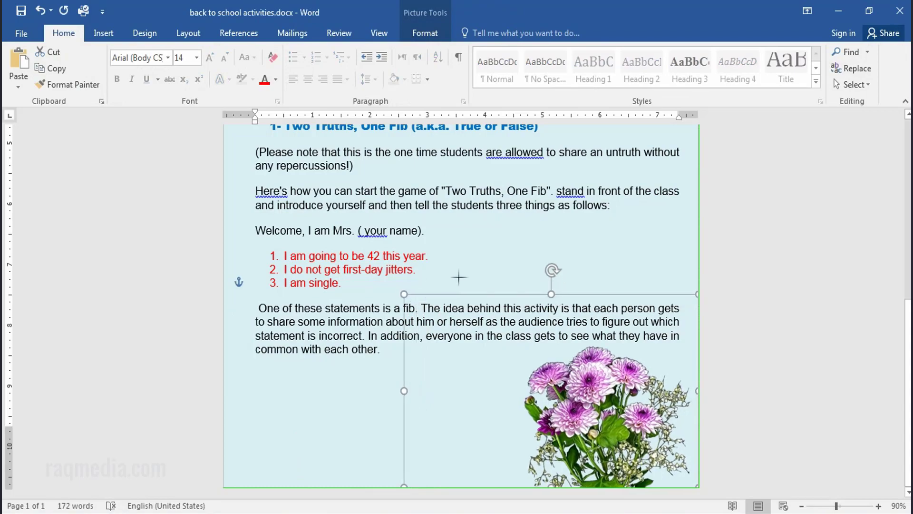
{"action": "left_click", "coordinate": [476, 265]}
{"action": "scroll", "coordinate": [588, 379], "scroll_direction": "up", "scroll_amount": 2}
{"action": "scroll", "coordinate": [588, 379], "scroll_direction": "up", "scroll_amount": 4}
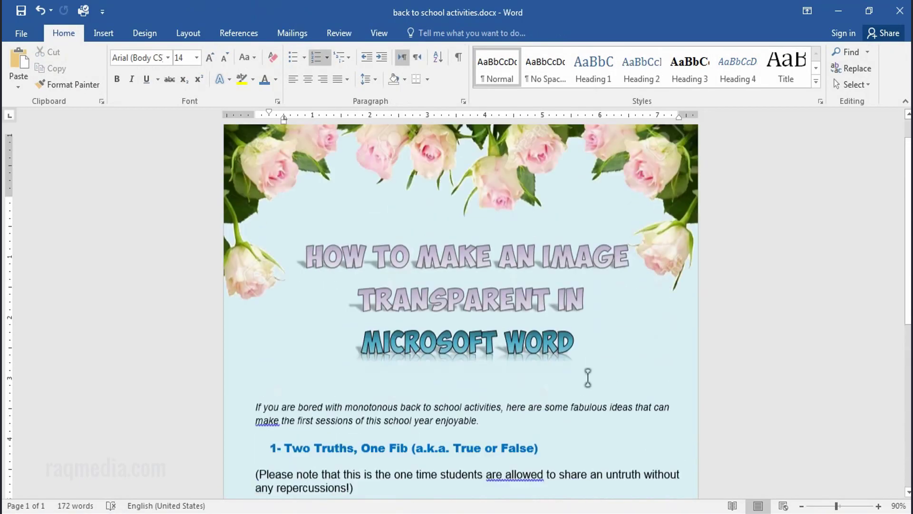
{"action": "scroll", "coordinate": [588, 380], "scroll_direction": "up", "scroll_amount": 2}
{"action": "scroll", "coordinate": [588, 377], "scroll_direction": "down", "scroll_amount": 8}
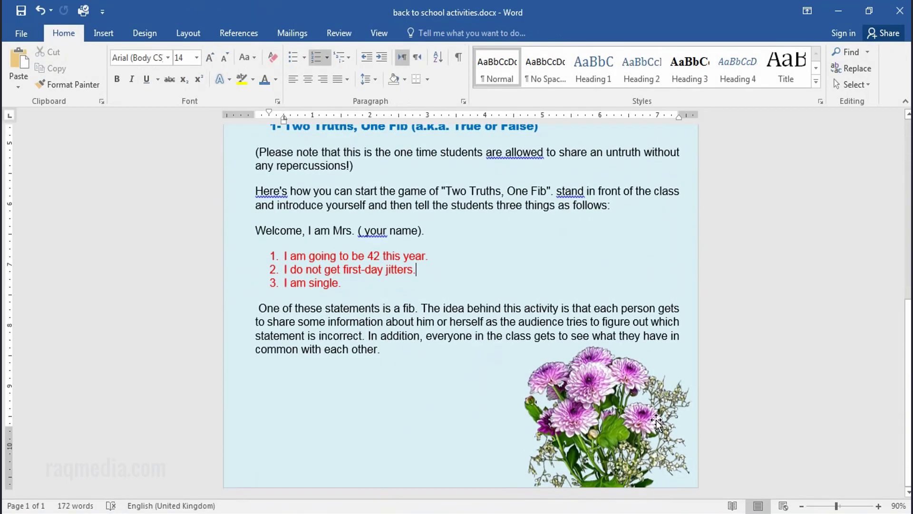
{"action": "scroll", "coordinate": [793, 433], "scroll_direction": "up", "scroll_amount": 1}
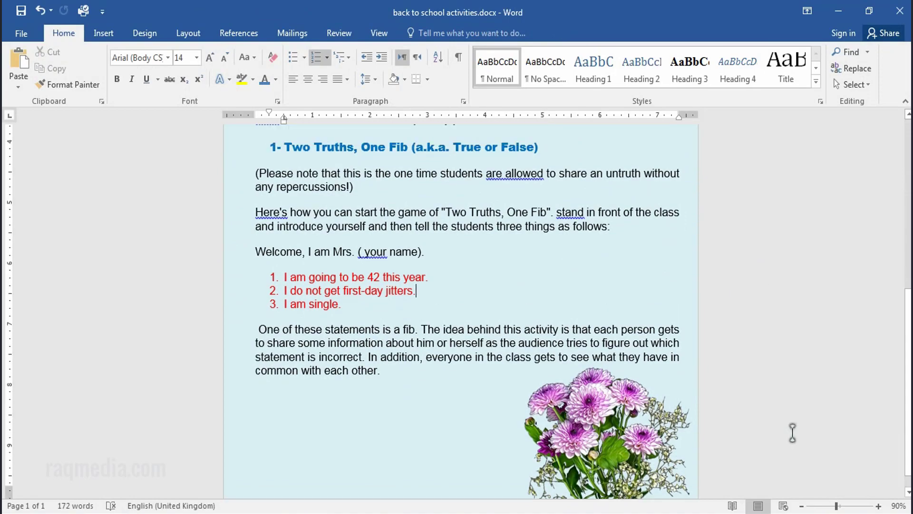
{"action": "scroll", "coordinate": [793, 433], "scroll_direction": "up", "scroll_amount": 3}
{"action": "scroll", "coordinate": [792, 433], "scroll_direction": "up", "scroll_amount": 3}
{"action": "scroll", "coordinate": [792, 433], "scroll_direction": "up", "scroll_amount": 1}
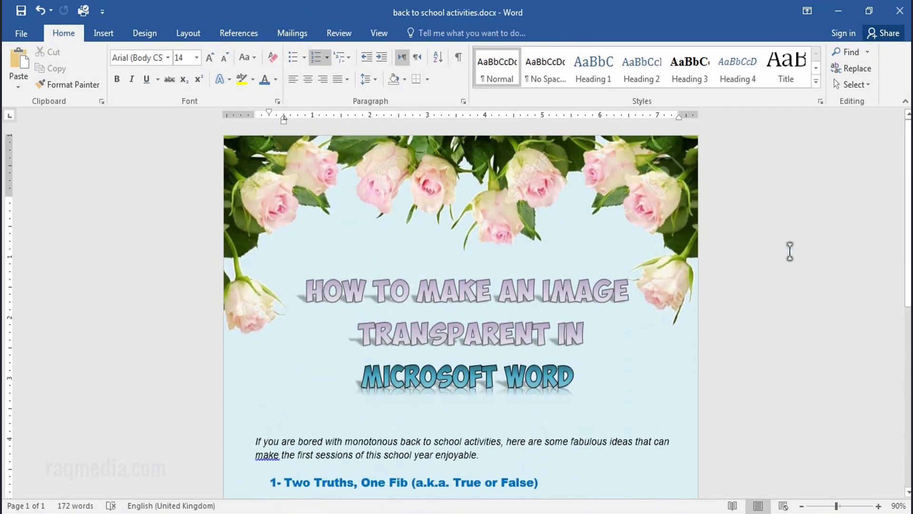
{"action": "scroll", "coordinate": [789, 261], "scroll_direction": "down", "scroll_amount": 5}
{"action": "scroll", "coordinate": [789, 261], "scroll_direction": "down", "scroll_amount": 3}
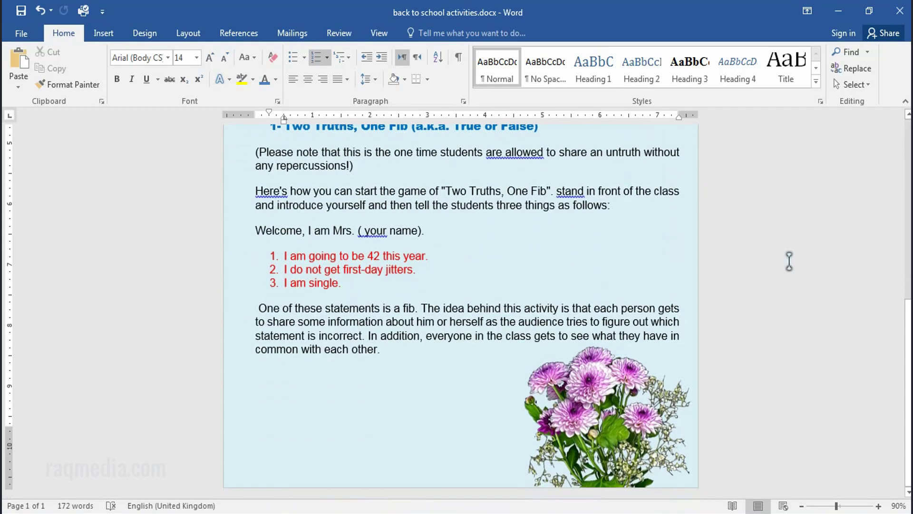
{"action": "scroll", "coordinate": [789, 261], "scroll_direction": "up", "scroll_amount": 3}
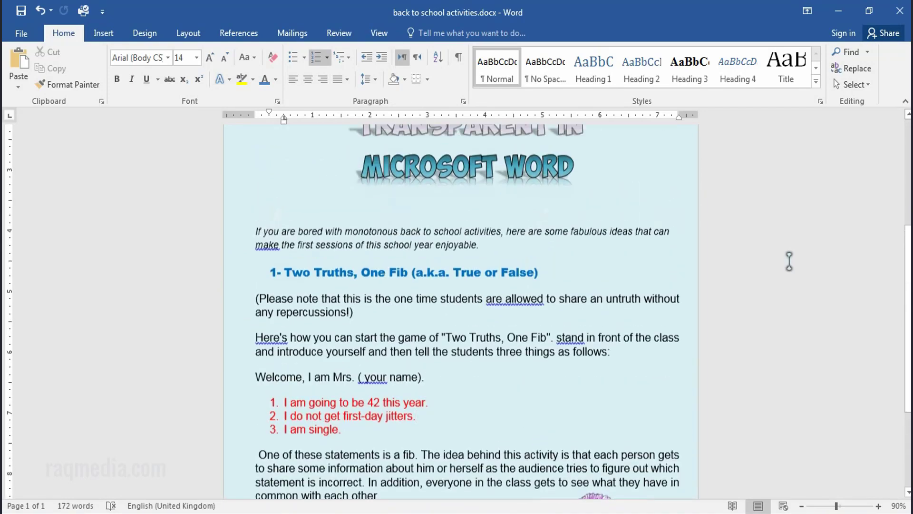
{"action": "scroll", "coordinate": [789, 261], "scroll_direction": "up", "scroll_amount": 4}
{"action": "scroll", "coordinate": [789, 261], "scroll_direction": "up", "scroll_amount": 1}
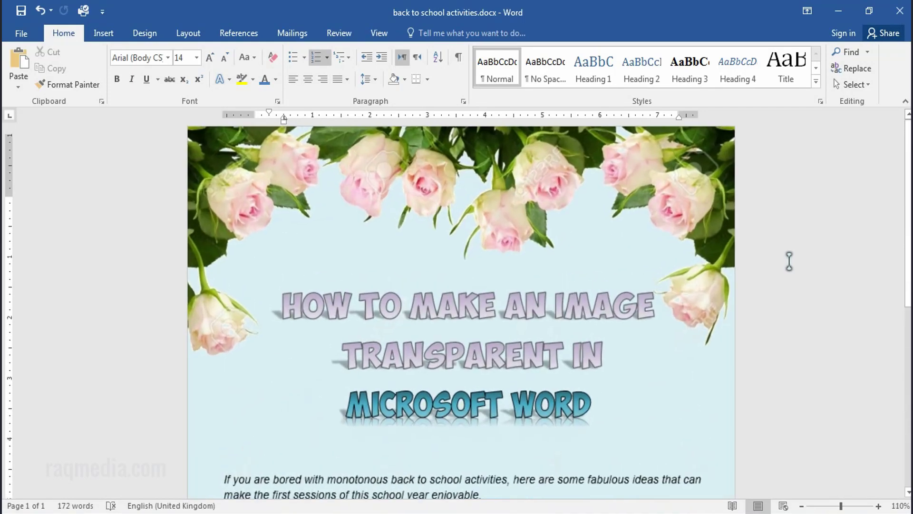
{"action": "scroll", "coordinate": [789, 261], "scroll_direction": "up", "scroll_amount": 2}
{"action": "scroll", "coordinate": [789, 261], "scroll_direction": "up", "scroll_amount": 1}
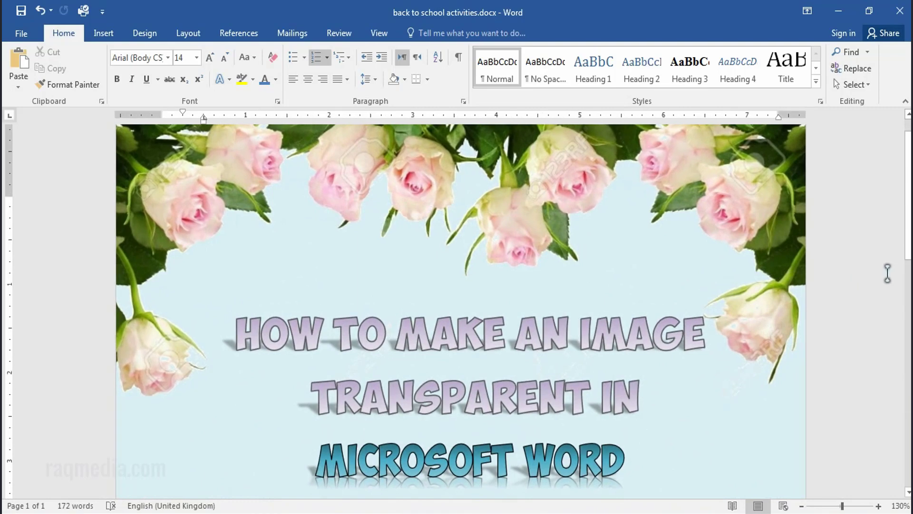